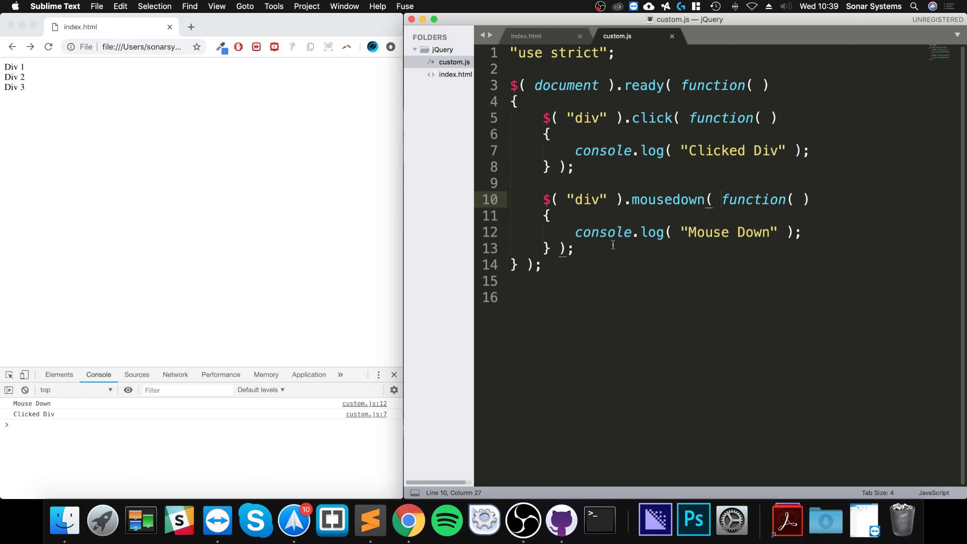
- Reload the page in Chrome and press Div 3 so the console logs Mouse Down then Clicked Div
left_click(117, 47)
key("Return")
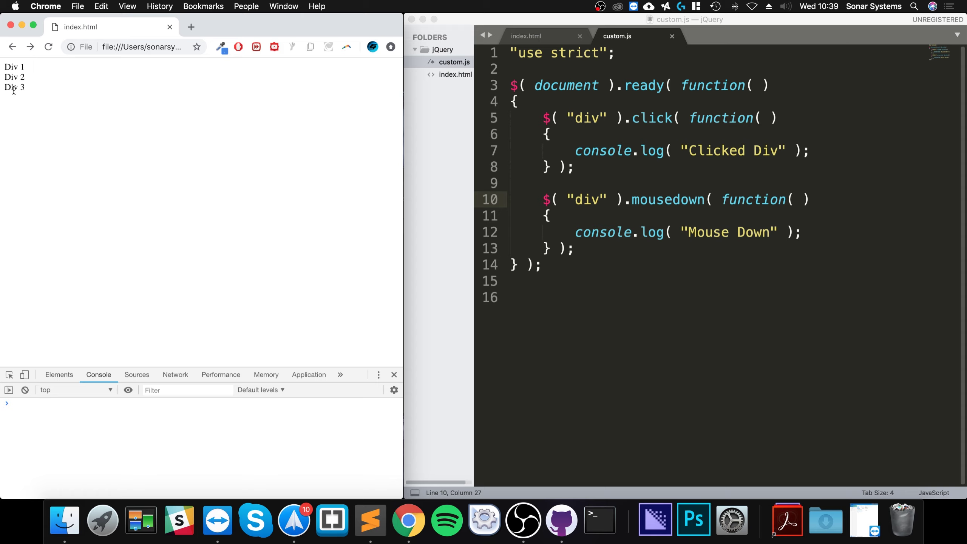
left_click(14, 89)
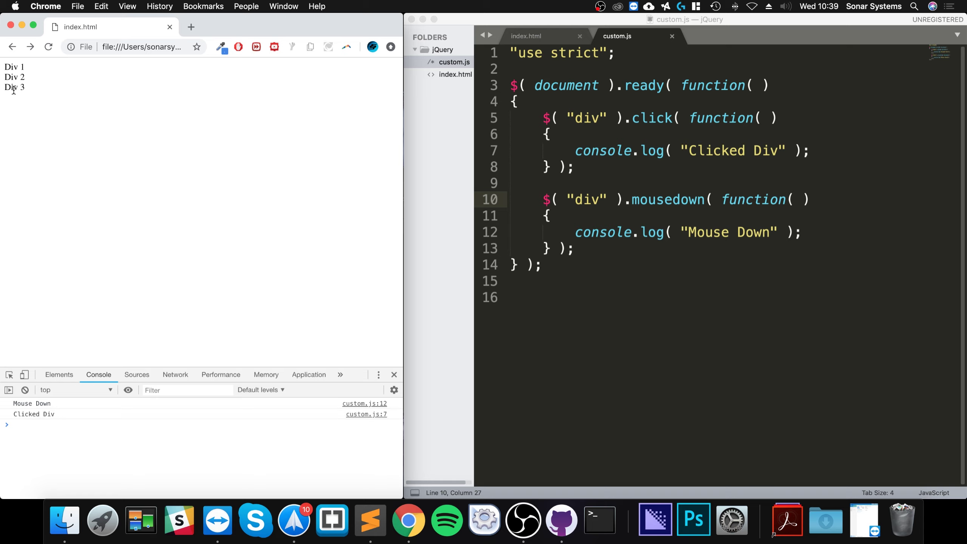
- Duplicate the mousedown handler block below itself in custom.js
left_click_drag(582, 168, 544, 118)
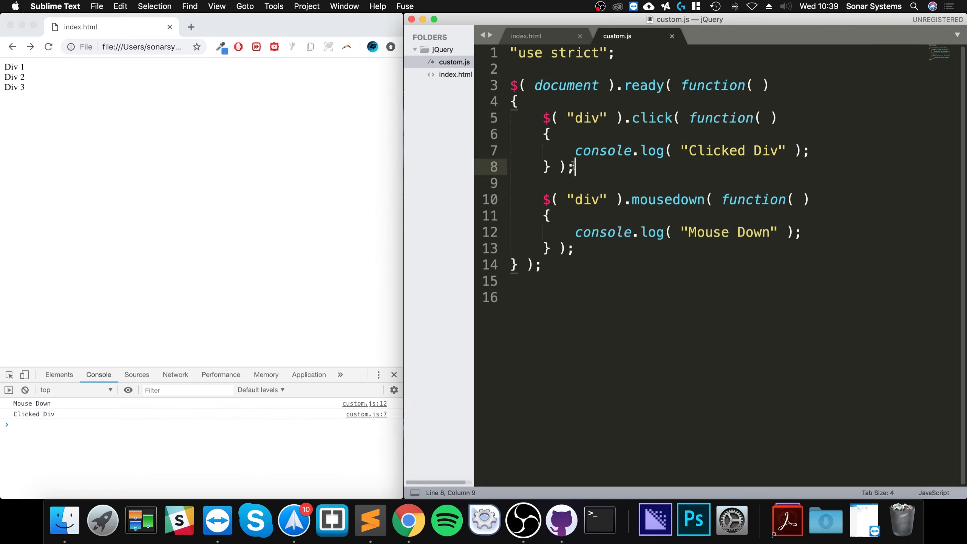
left_click(575, 150)
left_click_drag(589, 170, 544, 119)
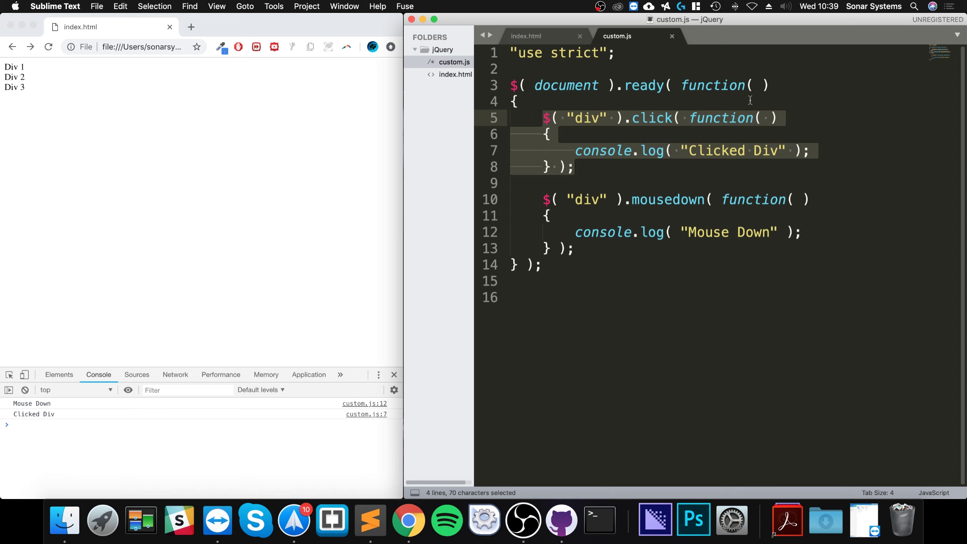
left_click(579, 250)
left_click_drag(578, 250, 544, 199)
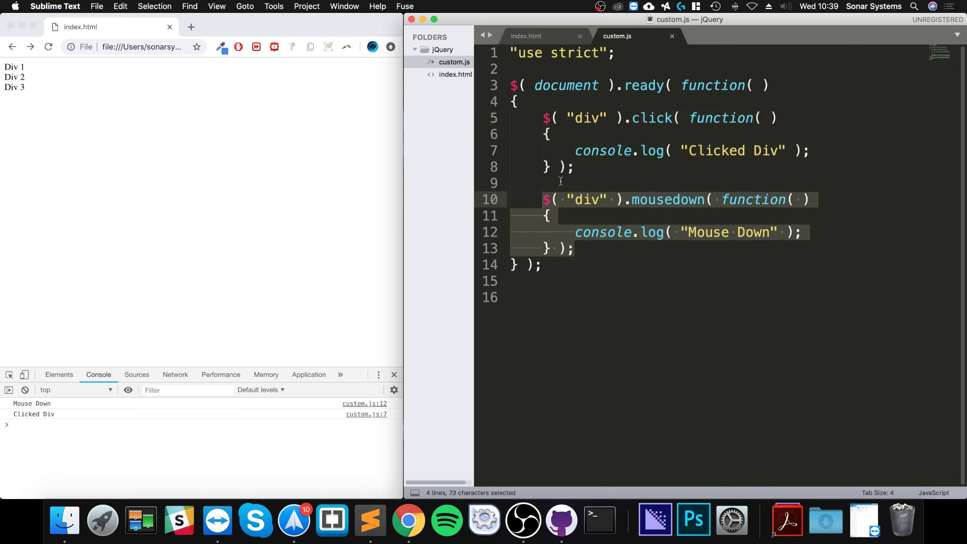
key("super+c")
key("Right")
key("Return")
key("Return")
key("super+v")
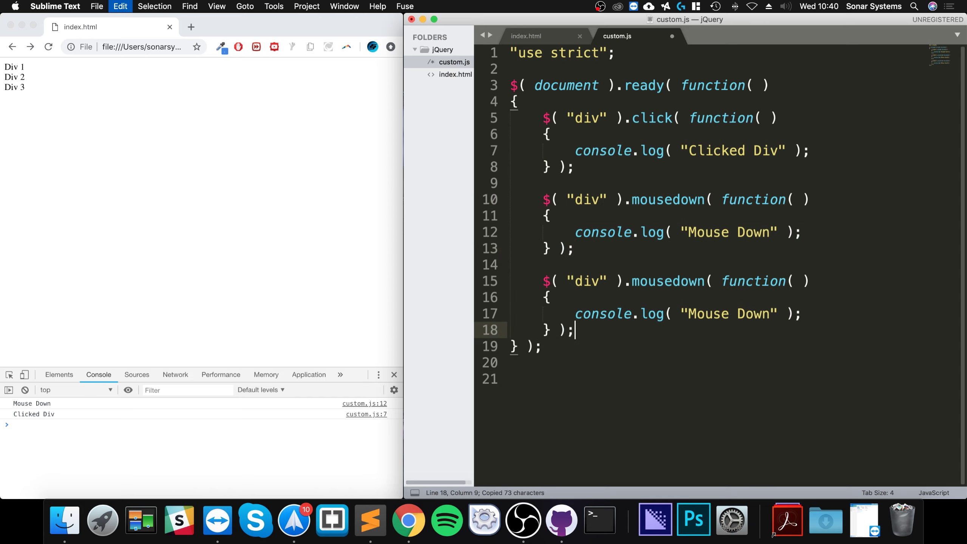
- Change the copy to a mouseup handler logging "Mouse Up" and save custom.js
left_click(673, 281)
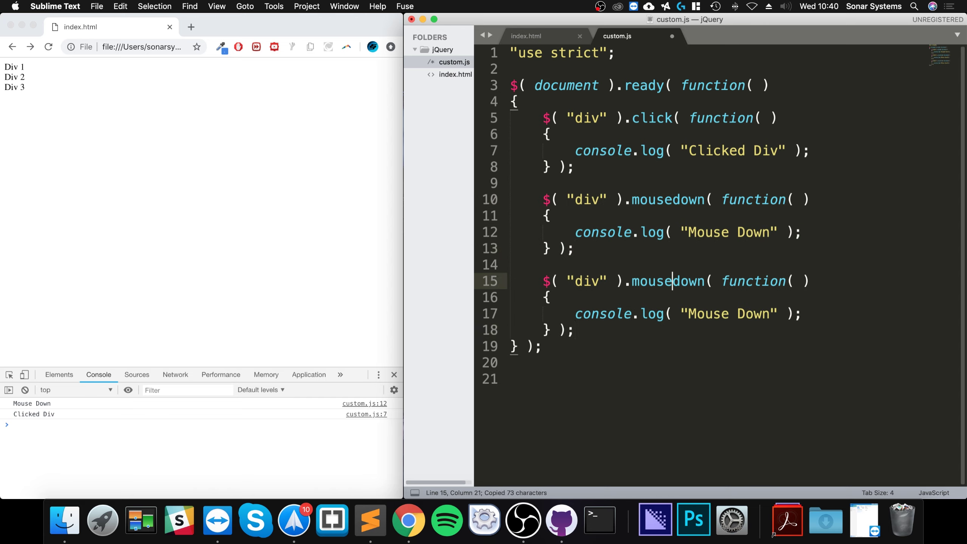
key("shift+Right")
key("shift+Right")
key("shift+Right")
type("up")
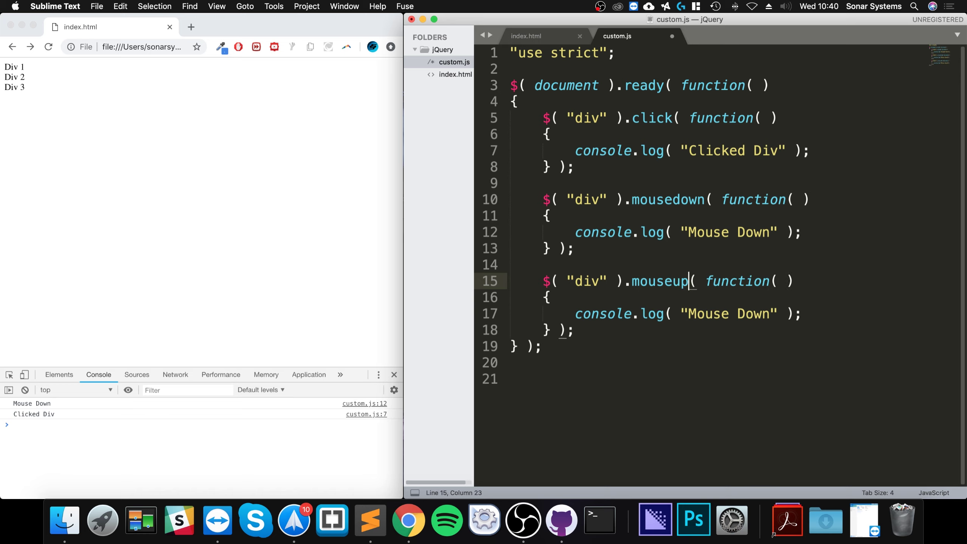
key("Down")
key("Down")
key("alt+Right")
key("alt+Right")
key("shift+alt+Right")
key("BackSpace")
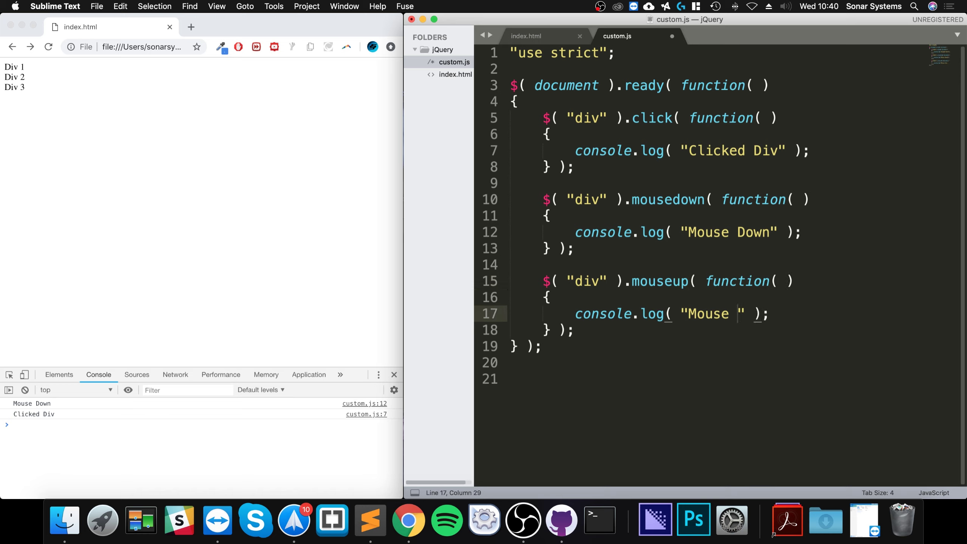
type("Up")
key("super+s")
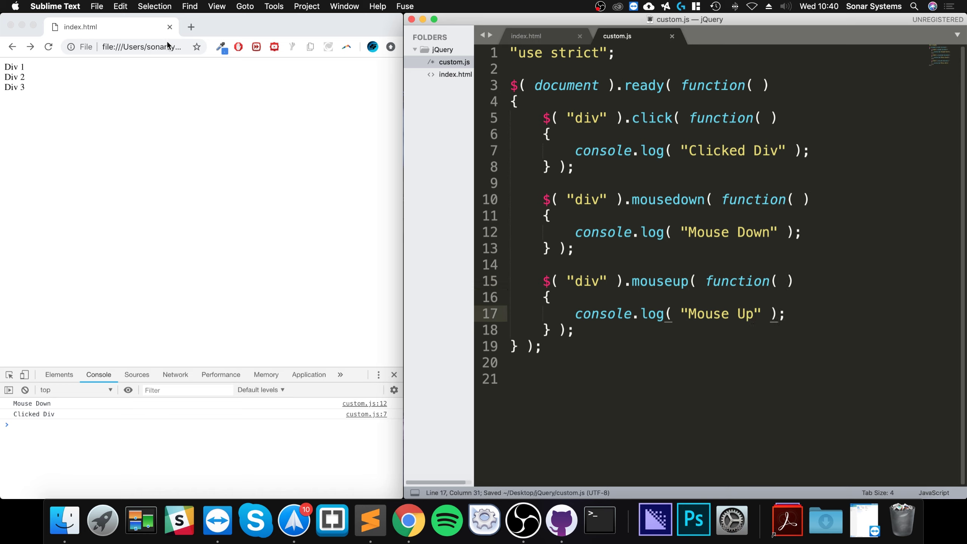
- Reload the page and press Div 3 so the console logs Mouse Down, Mouse Up, Clicked Div
left_click(151, 27)
left_click(49, 46)
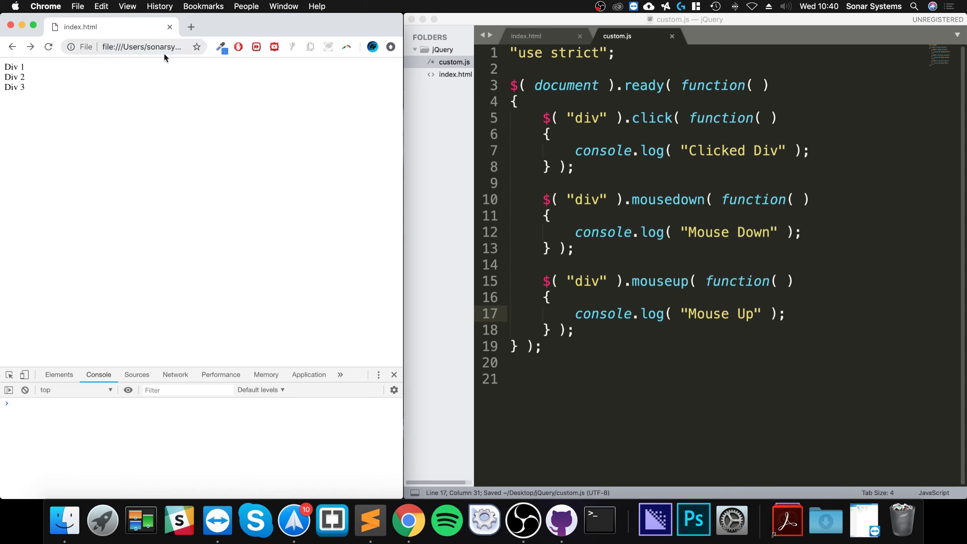
left_click(22, 87)
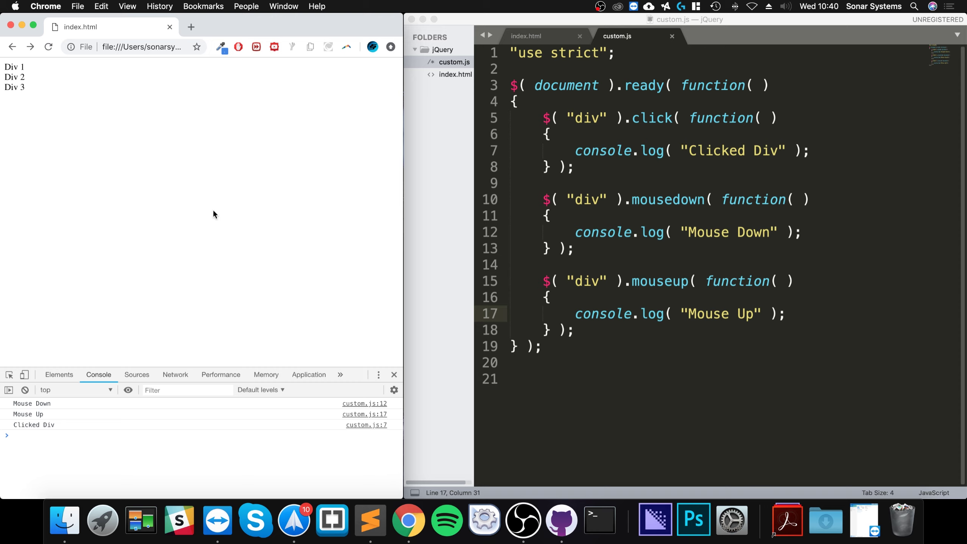
left_click(717, 254)
left_click_drag(575, 249, 543, 200)
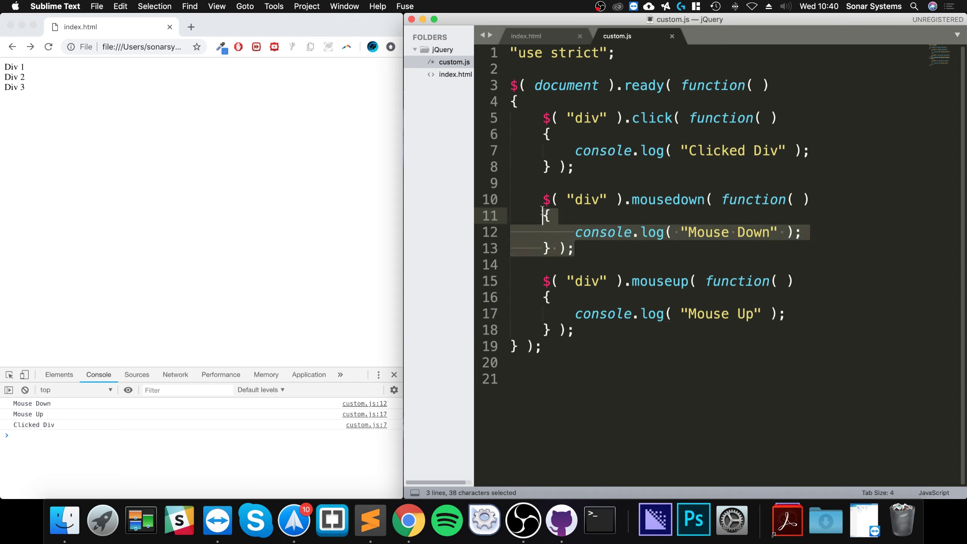
left_click_drag(575, 331, 543, 281)
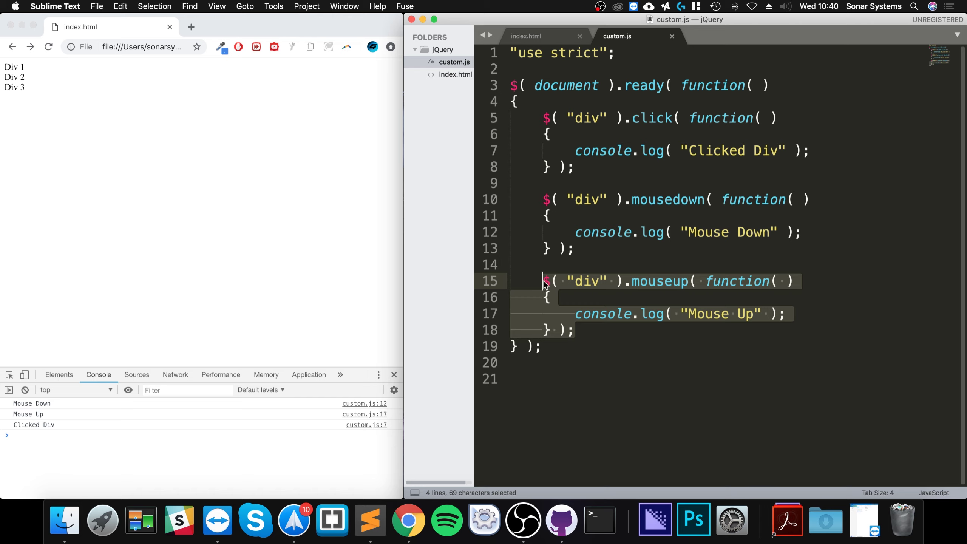
left_click(617, 345)
left_click_drag(574, 331, 535, 288)
left_click(614, 333)
left_click_drag(576, 331, 543, 281)
left_click_drag(576, 167, 543, 118)
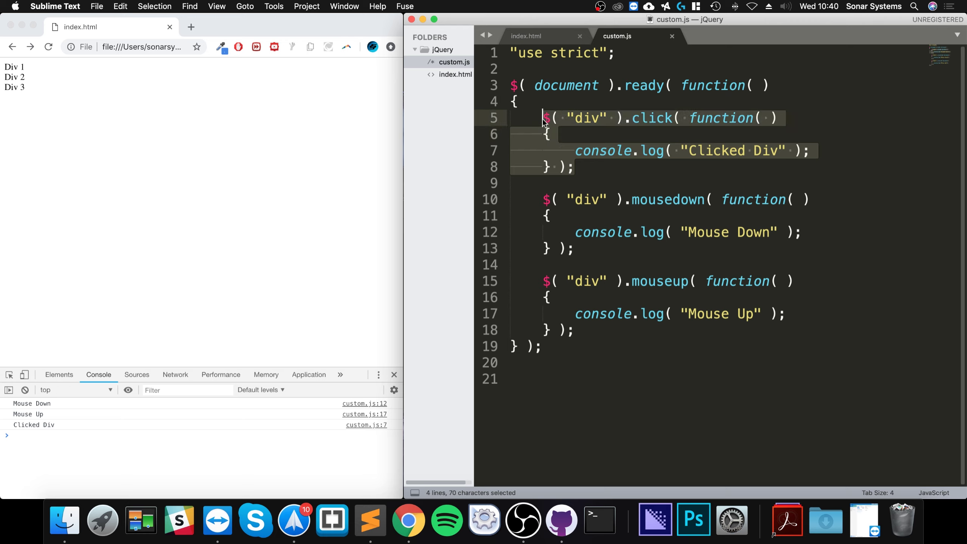
left_click_drag(576, 330, 543, 282)
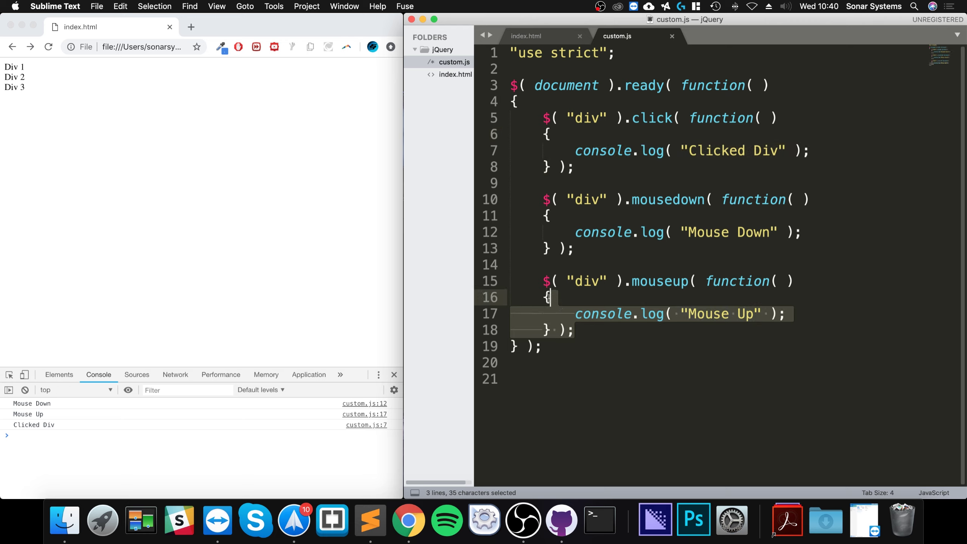
left_click(585, 297)
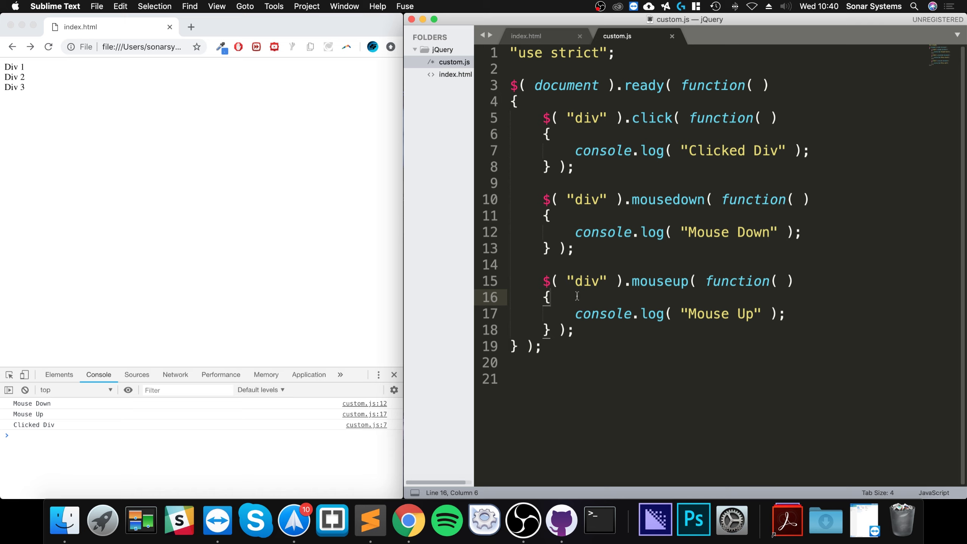
left_click_drag(608, 184, 643, 233)
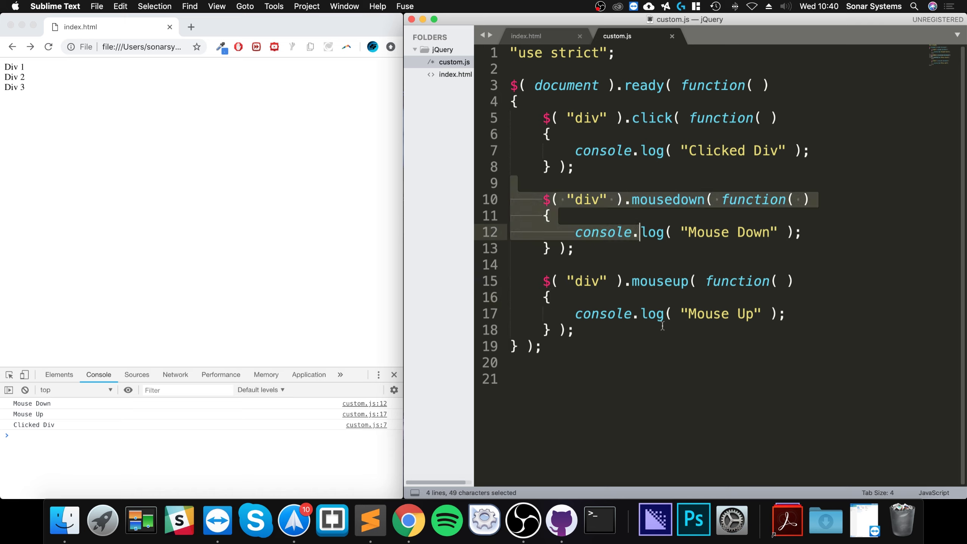
left_click_drag(575, 331, 567, 281)
left_click(644, 326)
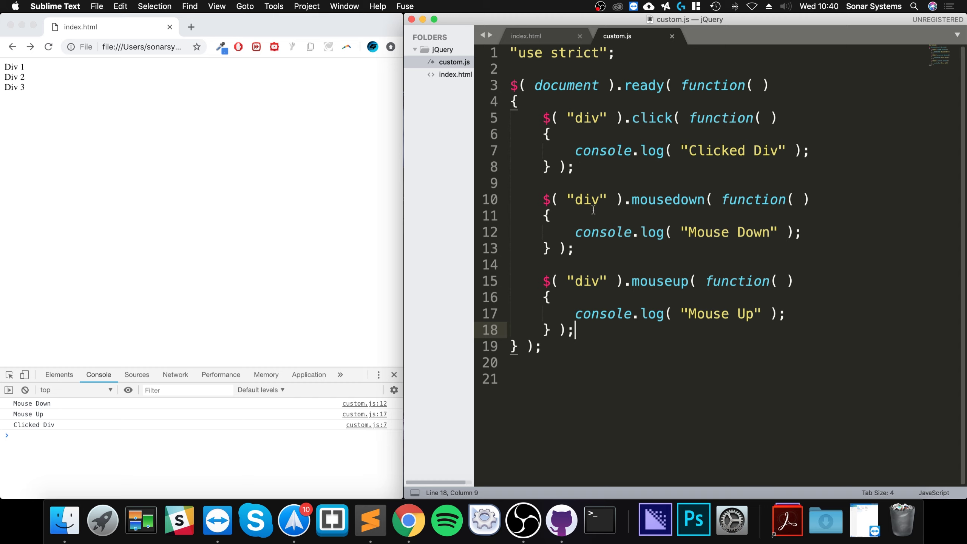
- Comment out the click handler block with /* */ and save custom.js
left_click(544, 118)
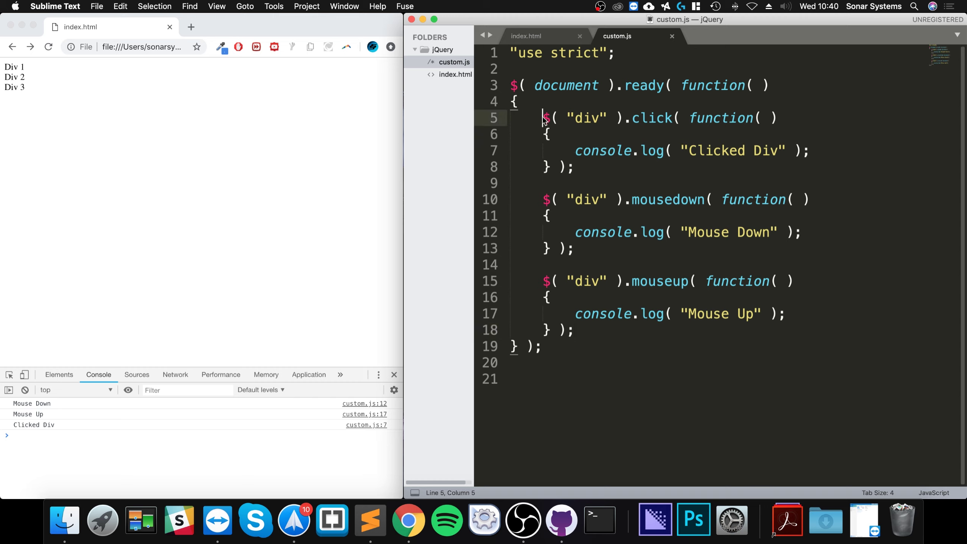
type("/*")
key("Down")
key("Down")
key("Down")
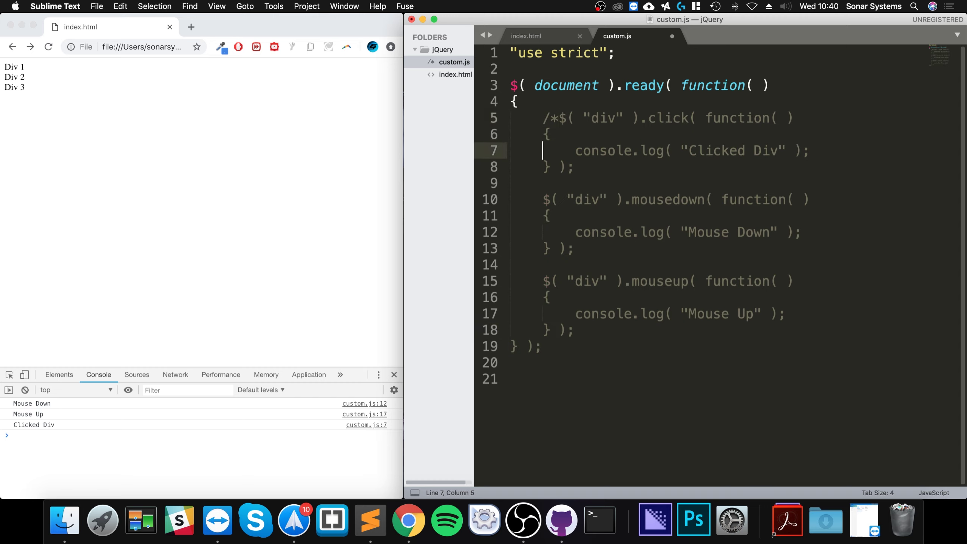
key("End")
type("*")
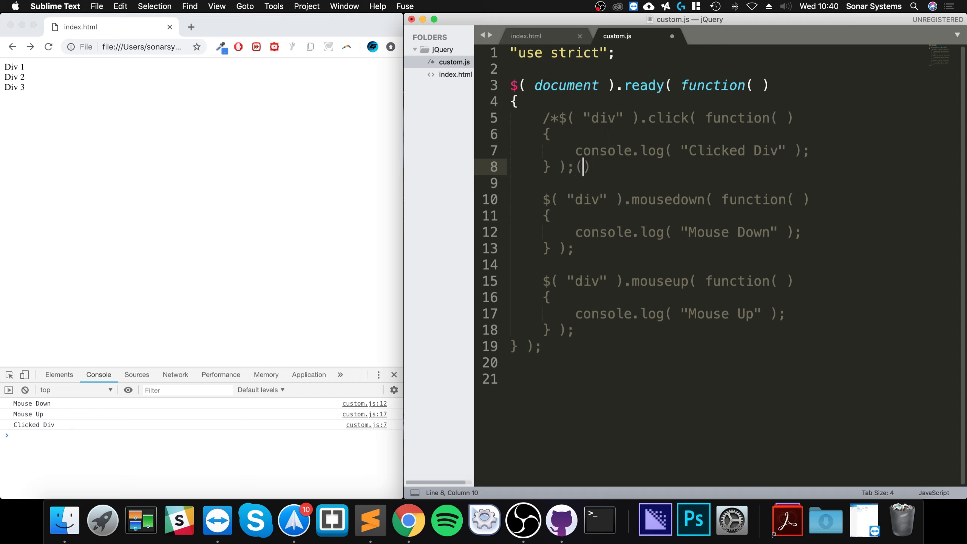
key("BackSpace")
type("*/")
key("super+s")
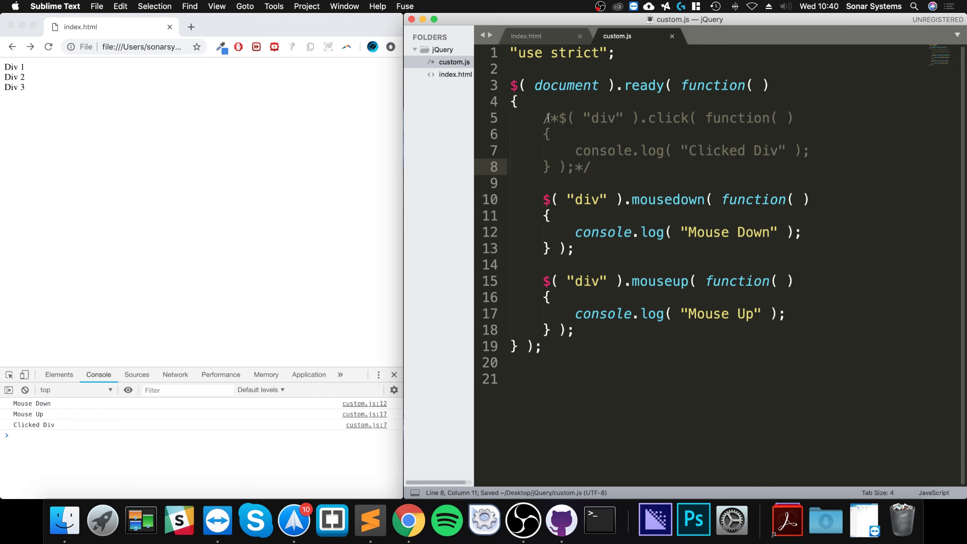
- Reload the page and press Div 3 so the console logs only Mouse Down and Mouse Up
left_click(152, 47)
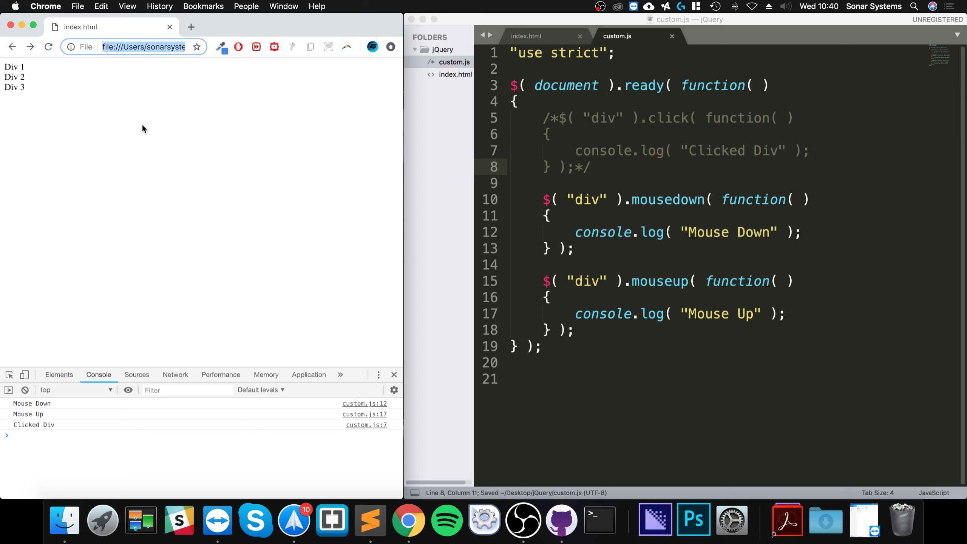
key("Return")
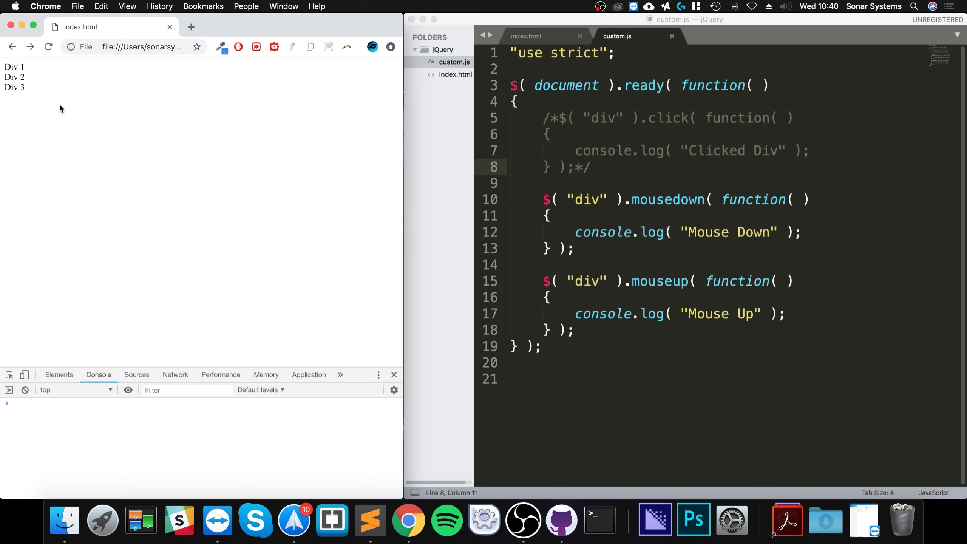
left_click(7, 87)
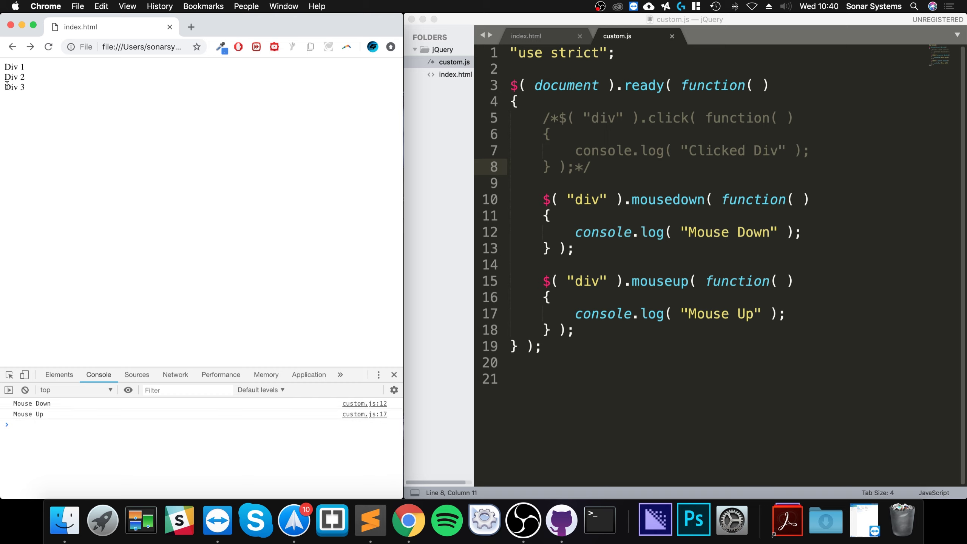
left_click(520, 294)
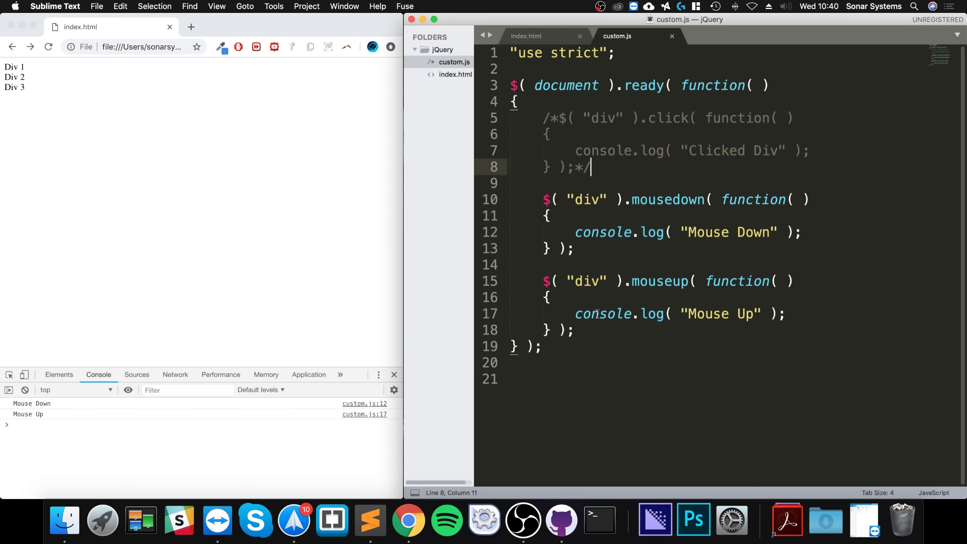
left_click_drag(575, 331, 529, 200)
left_click(559, 200)
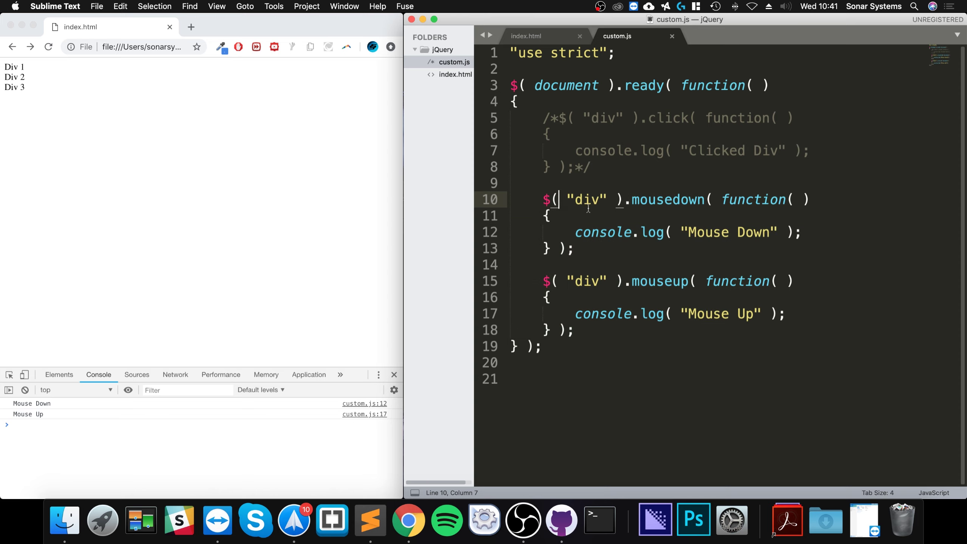